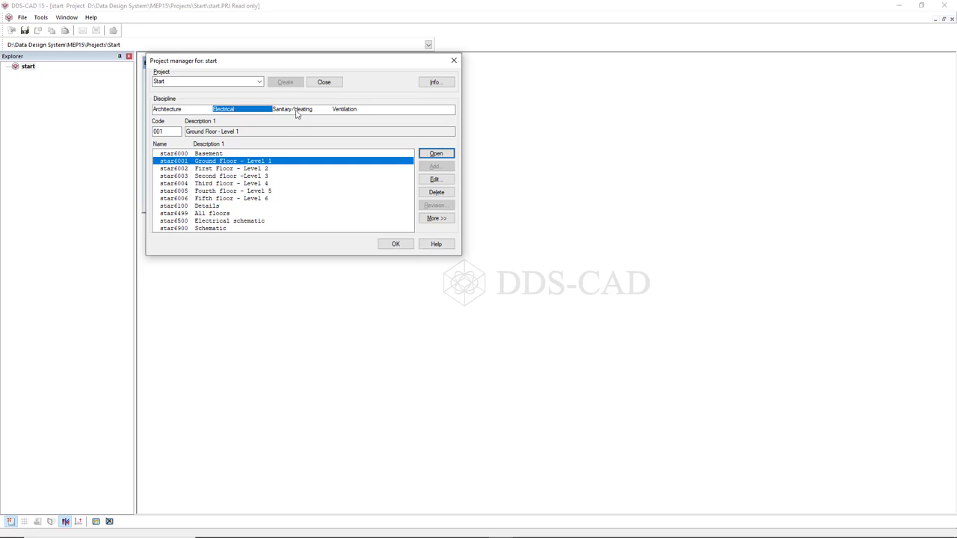
# - Open the star8002 First Floor - Level 2 drawing under the Sanitary/Heating discipline
pyautogui.click(297, 110)
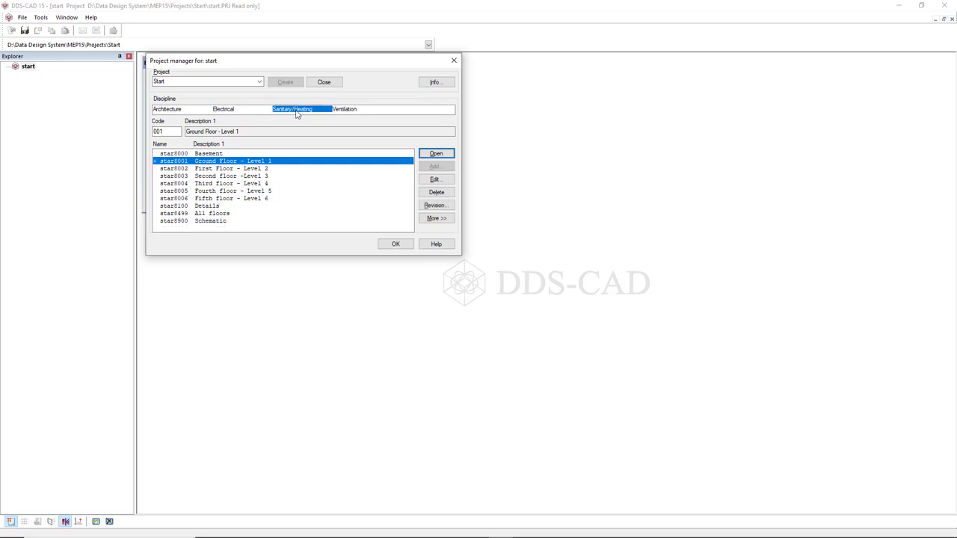
pyautogui.click(239, 168)
pyautogui.click(435, 153)
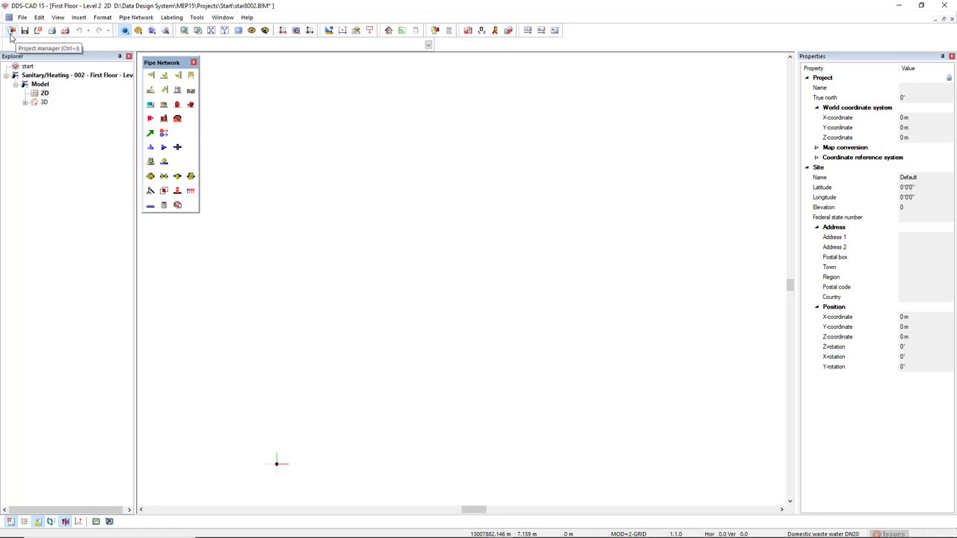
# - Bring up the Project manager over the open drawing
pyautogui.click(11, 31)
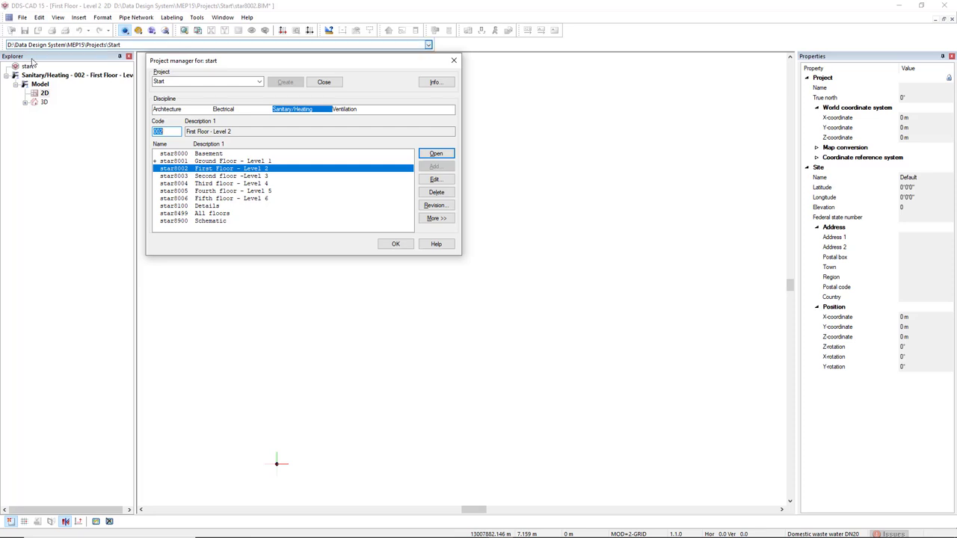
# - Create a new project named New from the Project dropdown
pyautogui.click(259, 82)
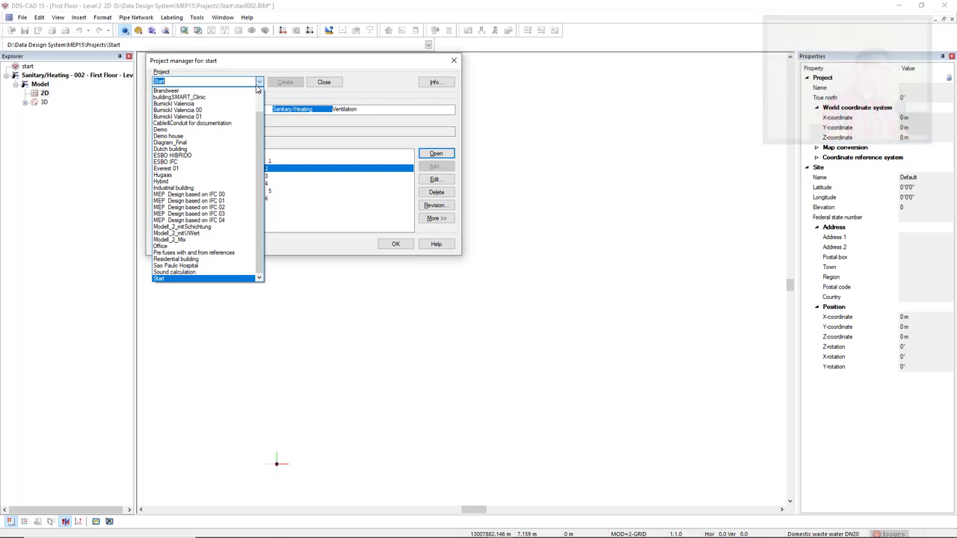
pyautogui.press('Home')
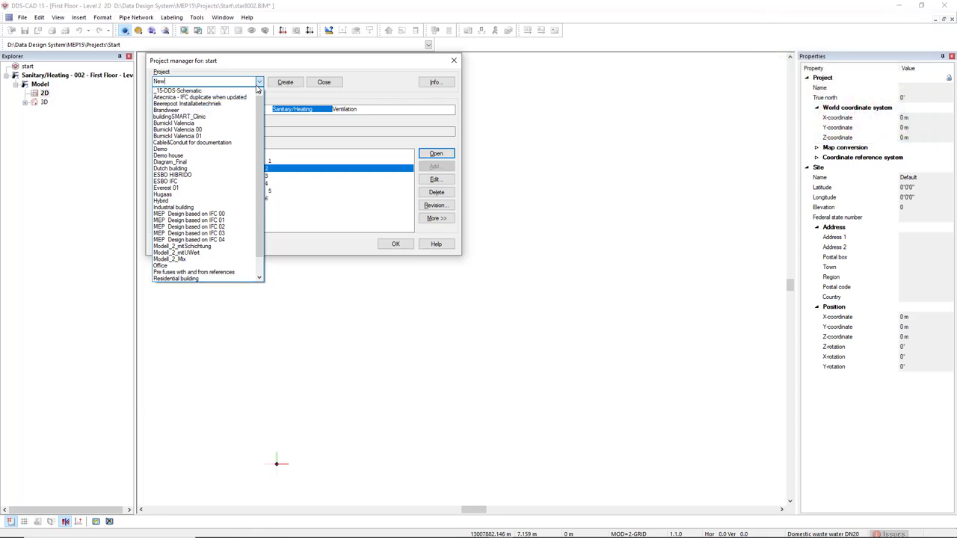
pyautogui.click(298, 88)
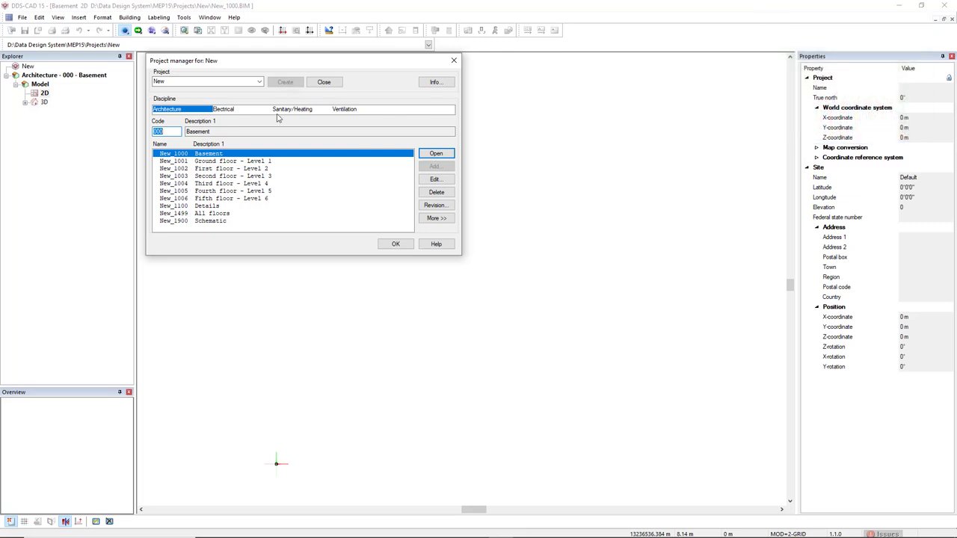
# - Change the New_1000 floor's Description 1 from Basement to Level 0
pyautogui.click(434, 179)
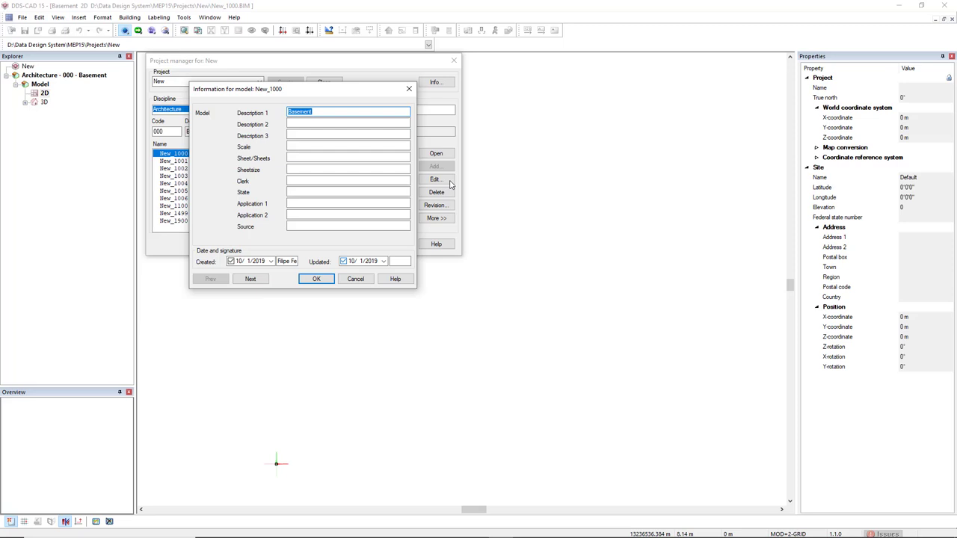
pyautogui.write('Level 0')
pyautogui.click(330, 281)
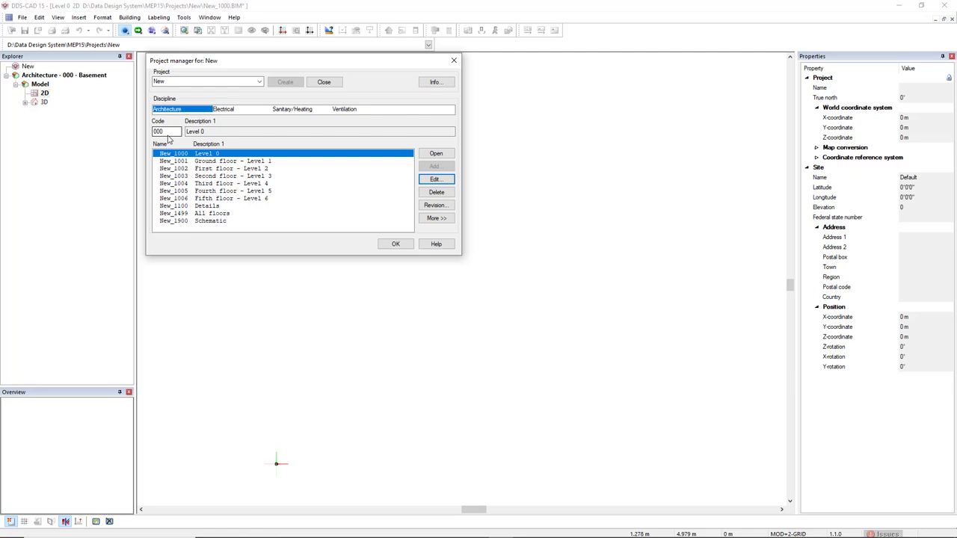
# - Add floor code 7 as drawing New_1007 with Description 1 'level 7'
pyautogui.doubleClick(166, 132)
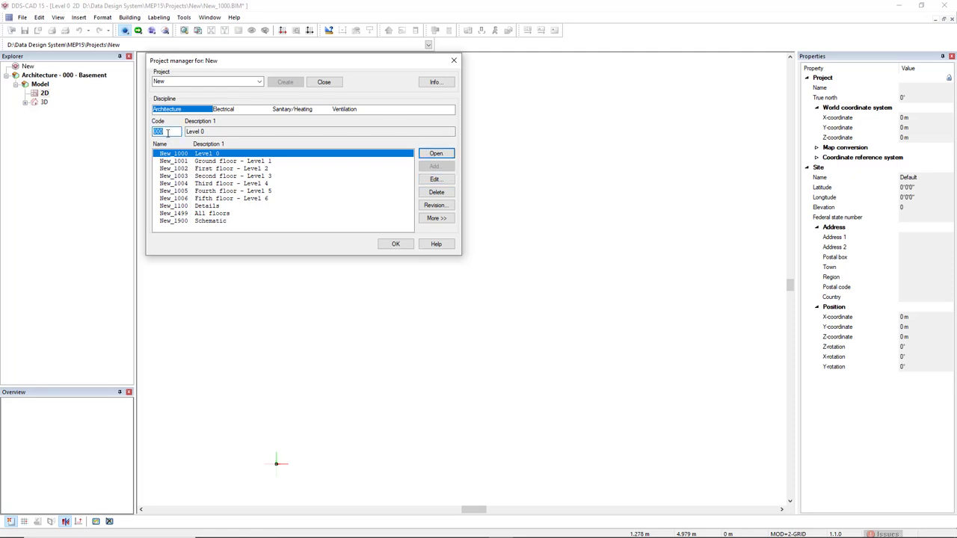
pyautogui.write('1')
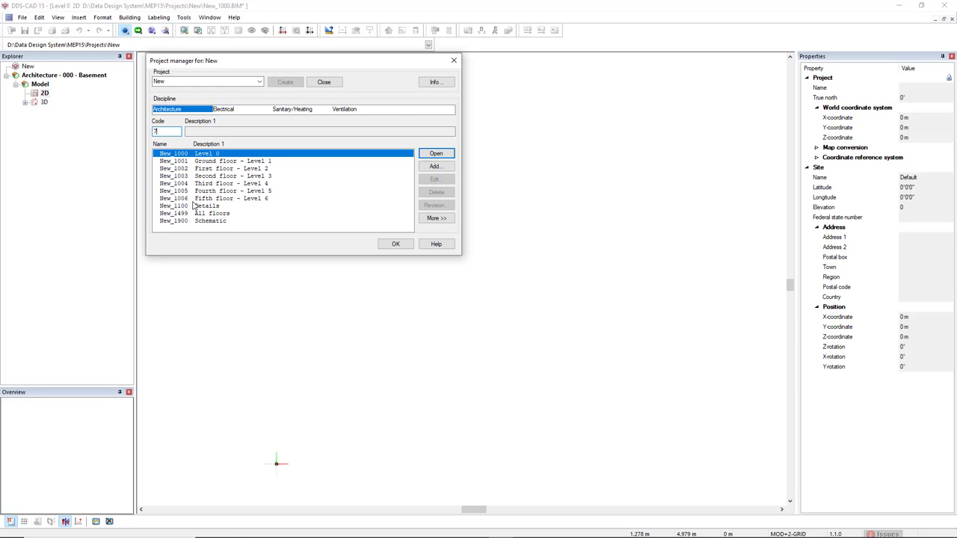
pyautogui.click(448, 169)
pyautogui.write('leve')
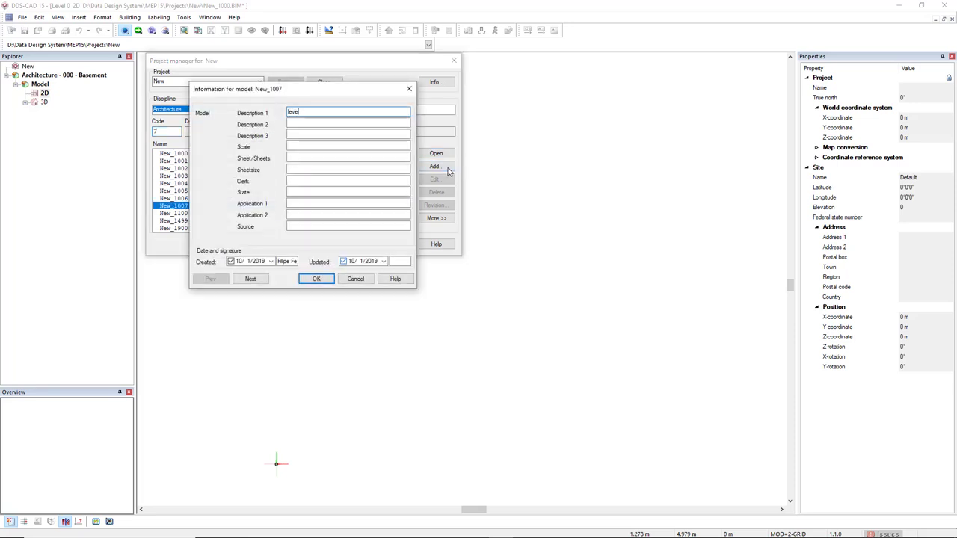
pyautogui.write('l 7')
pyautogui.click(316, 278)
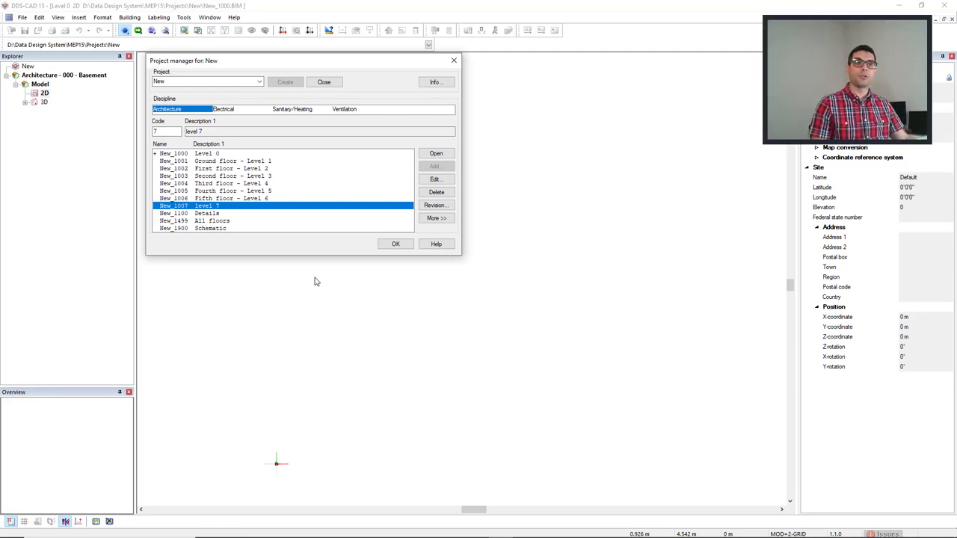
# - Start deleting the New_1007 level 7 floor, bringing up the Delete File/Description dialog
pyautogui.click(436, 193)
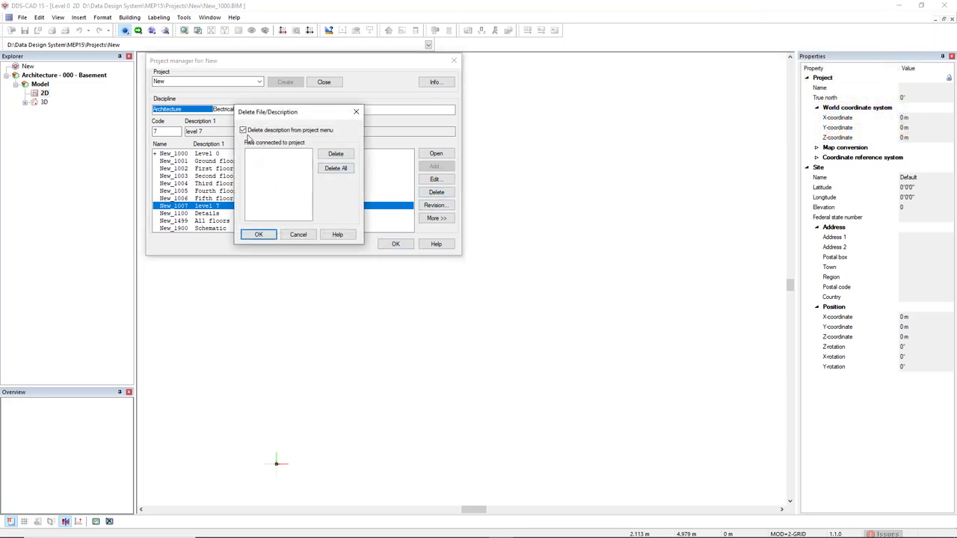